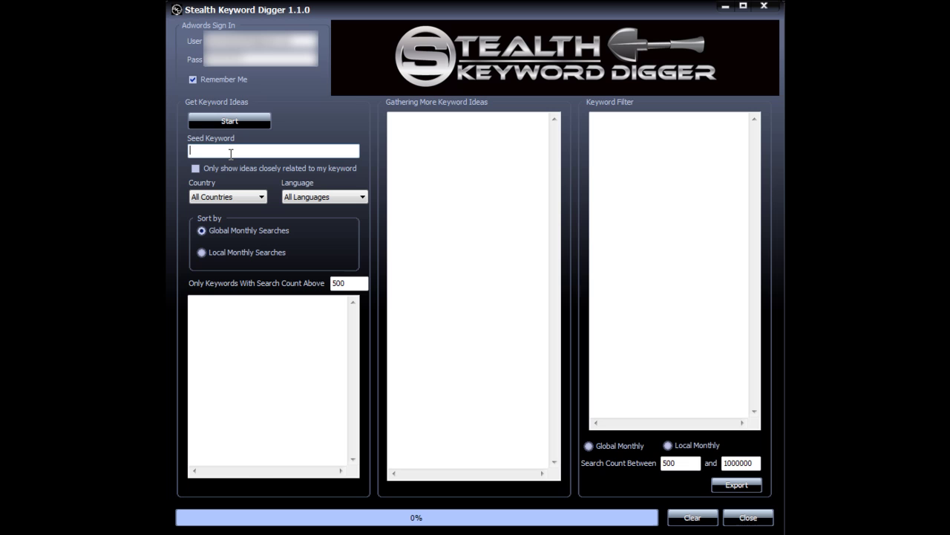
# Run a keyword search for "weight loss" with country United States, language English and sorting by global monthly searches
pyautogui.write('weight loss')
pyautogui.click(256, 197)
pyautogui.click(228, 218)
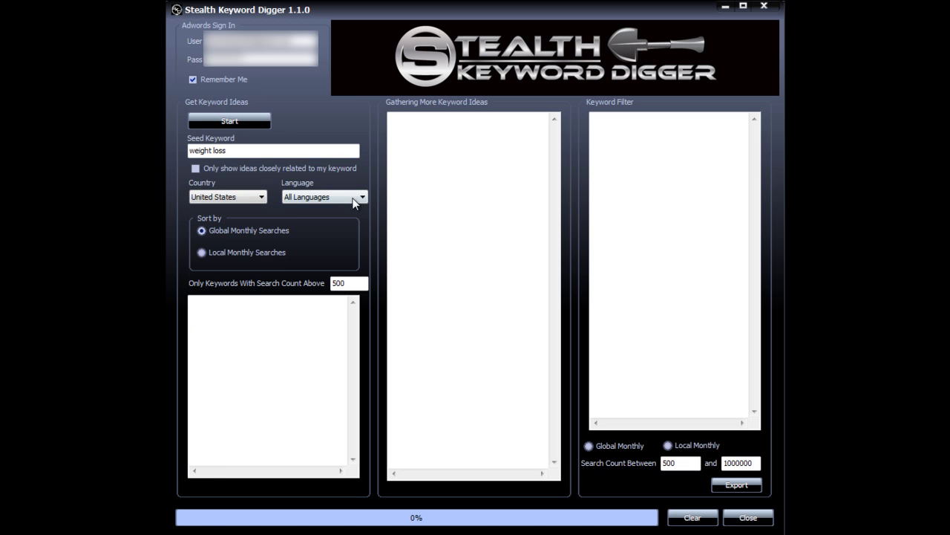
pyautogui.click(361, 197)
pyautogui.click(331, 218)
pyautogui.click(203, 252)
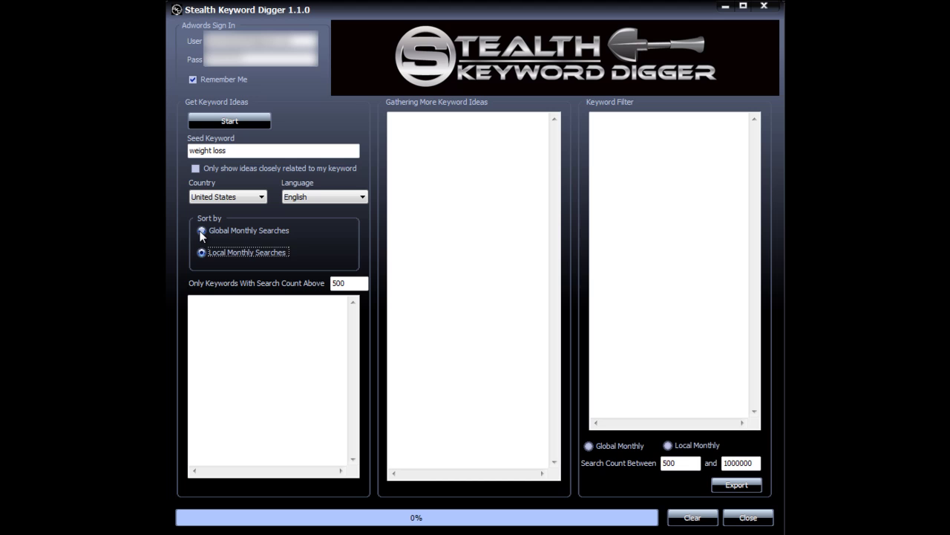
pyautogui.click(245, 231)
pyautogui.click(232, 121)
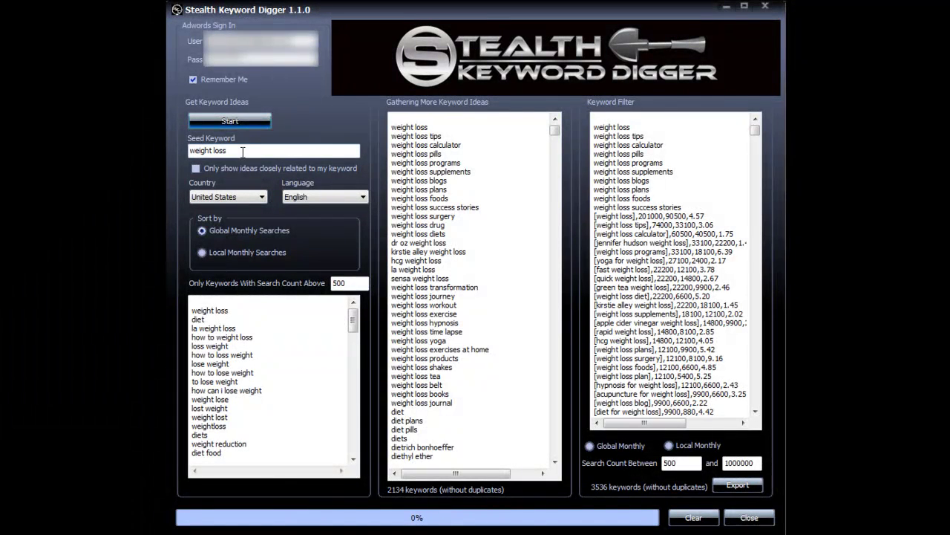
# Examine the seed keyword, the gathered keyword ideas and the filtered keywords with their search counts
pyautogui.moveTo(243, 151); pyautogui.dragTo(183, 150)
pyautogui.click(277, 371)
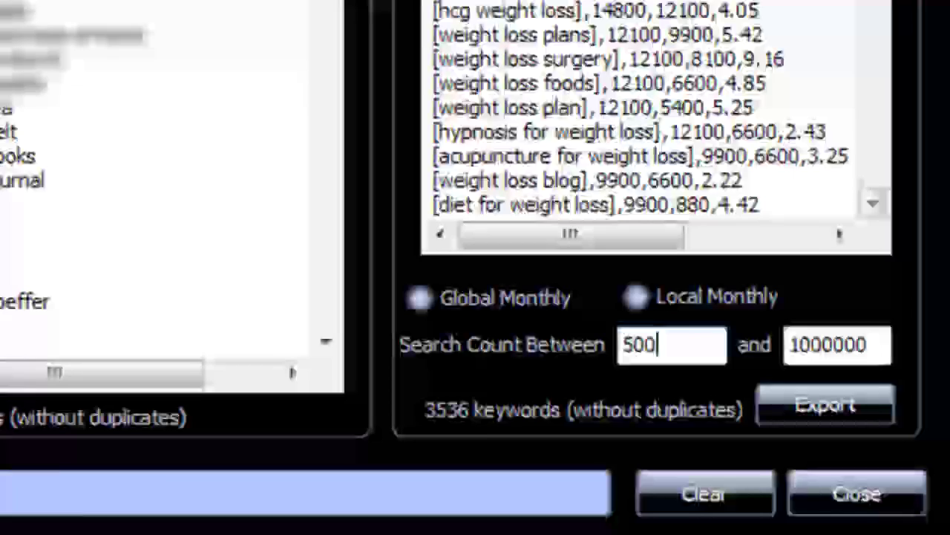
pyautogui.scroll(-15, 668, 186)
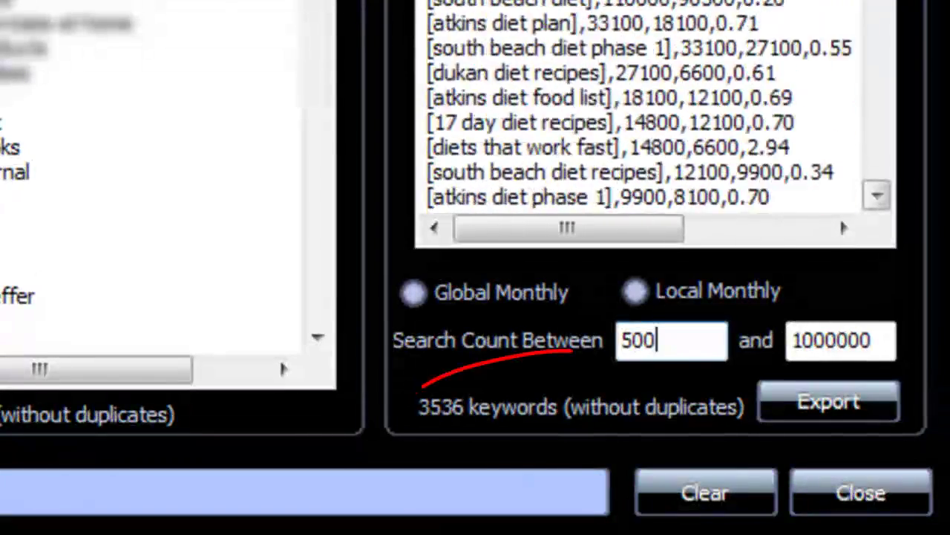
pyautogui.scroll(-20, 653, 111)
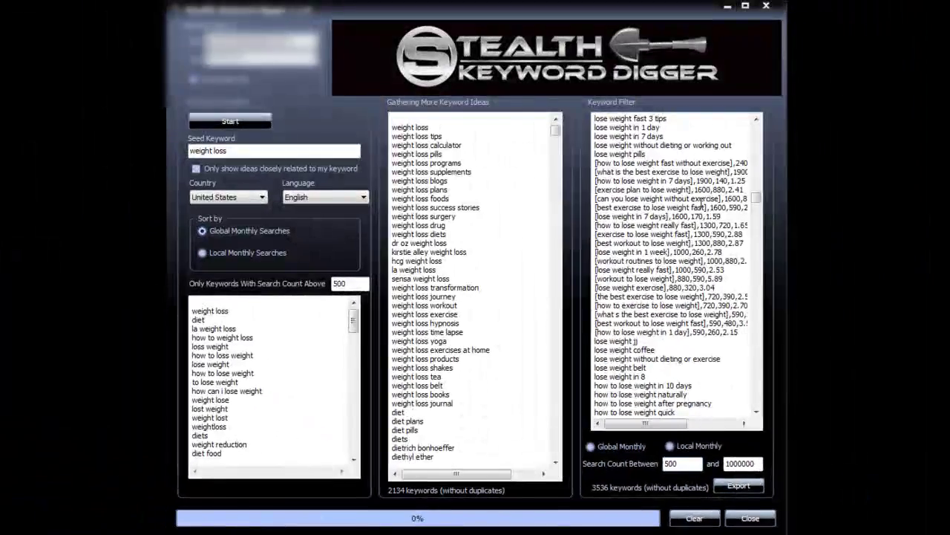
pyautogui.moveTo(756, 209); pyautogui.dragTo(756, 239)
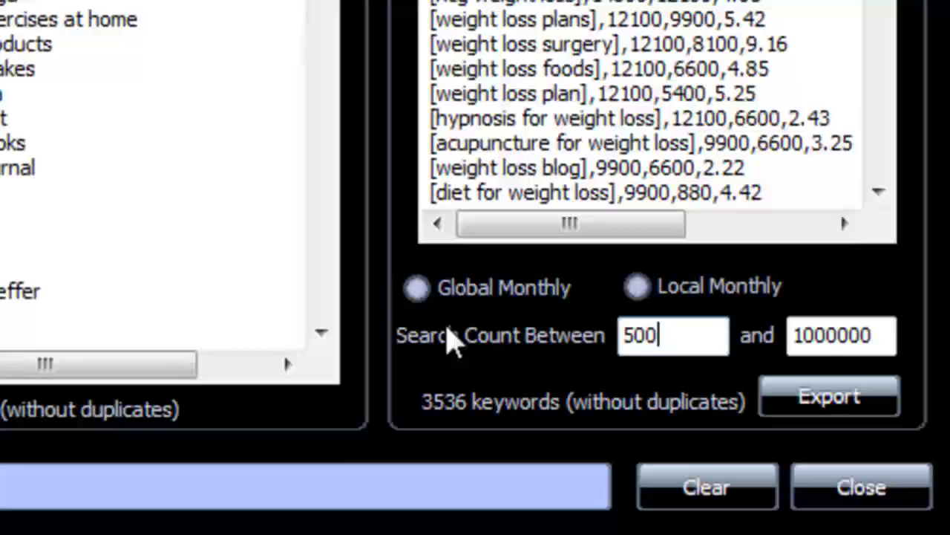
# Export the keywords with global monthly searches between 1000 and 3000 to a CSV file named demotest
pyautogui.press('BackSpace')
pyautogui.press('BackSpace')
pyautogui.press('BackSpace')
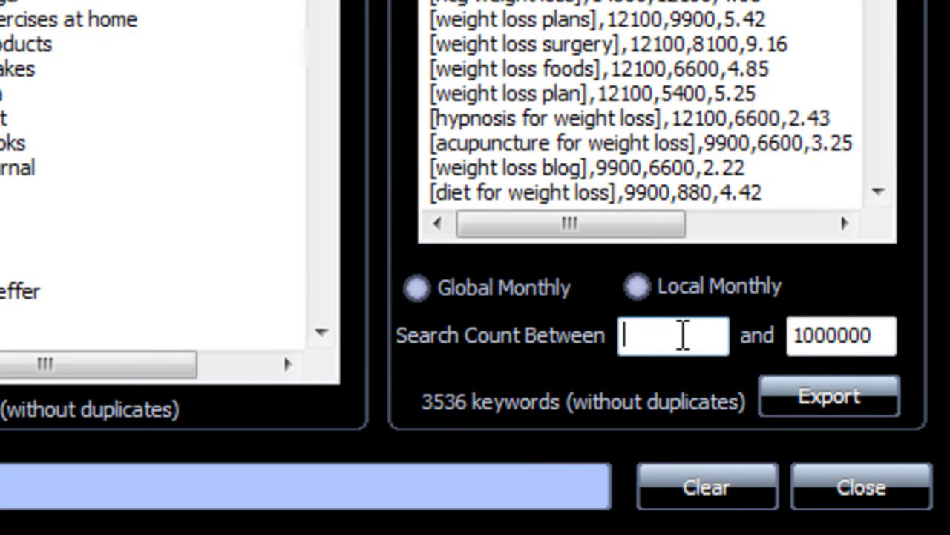
pyautogui.write('1000')
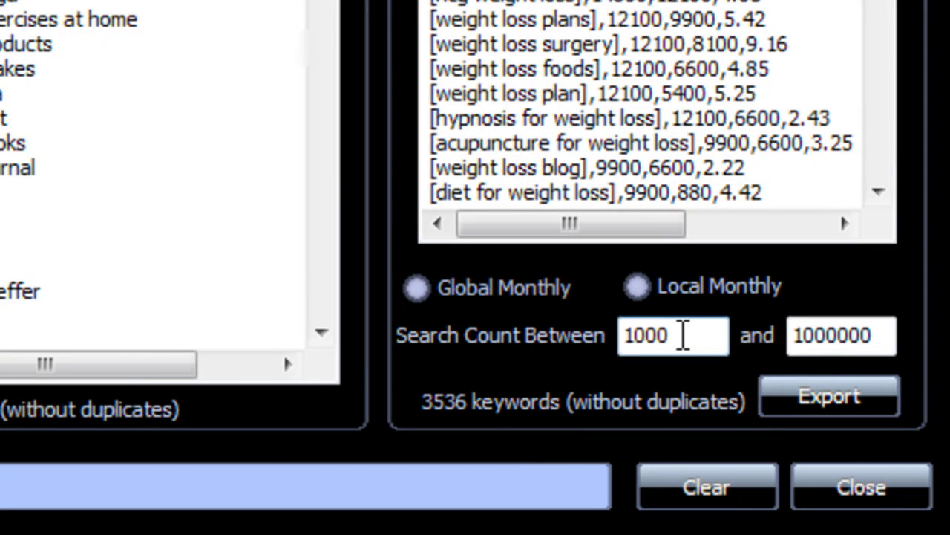
pyautogui.moveTo(874, 322); pyautogui.dragTo(757, 329)
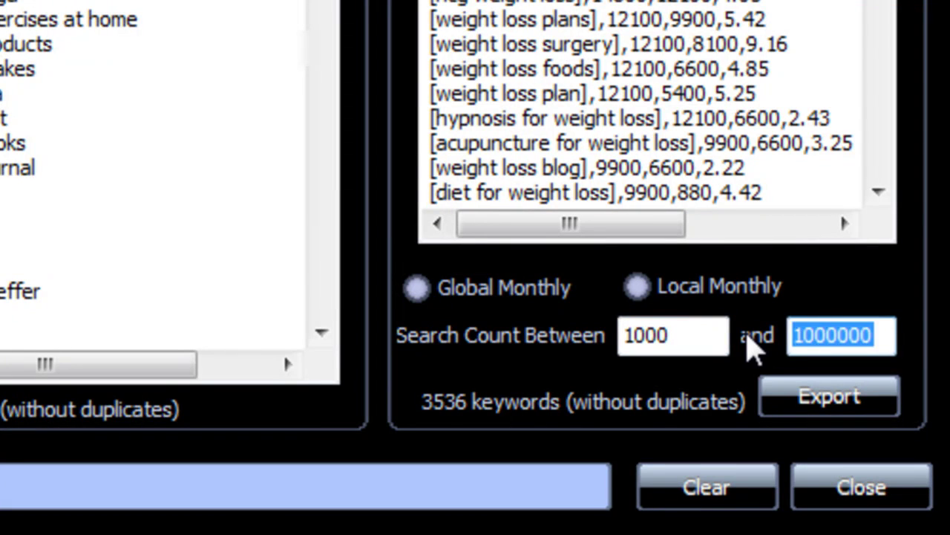
pyautogui.write('3000')
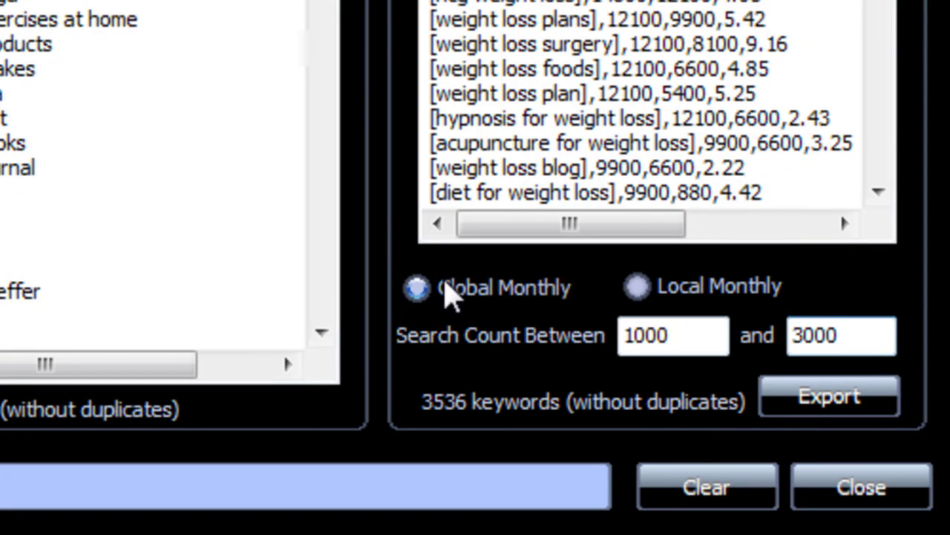
pyautogui.click(413, 291)
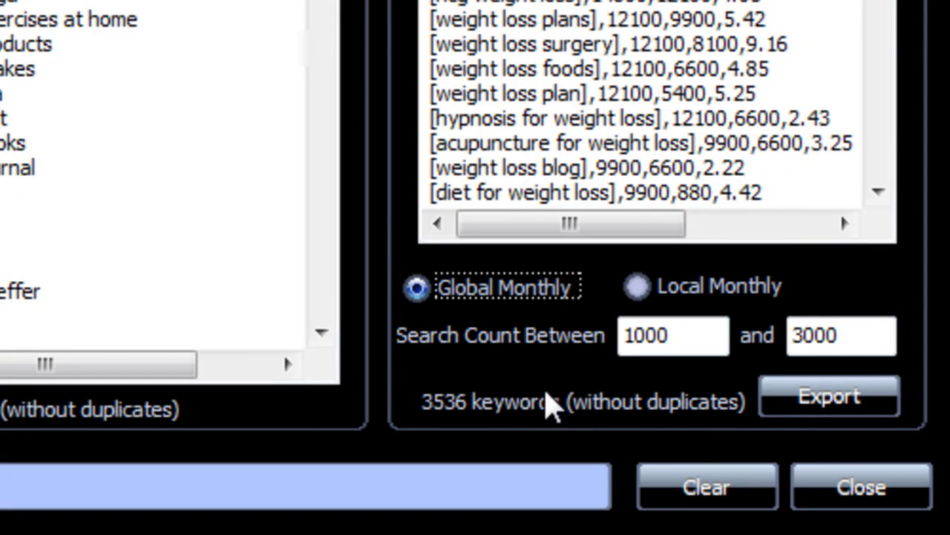
pyautogui.click(806, 402)
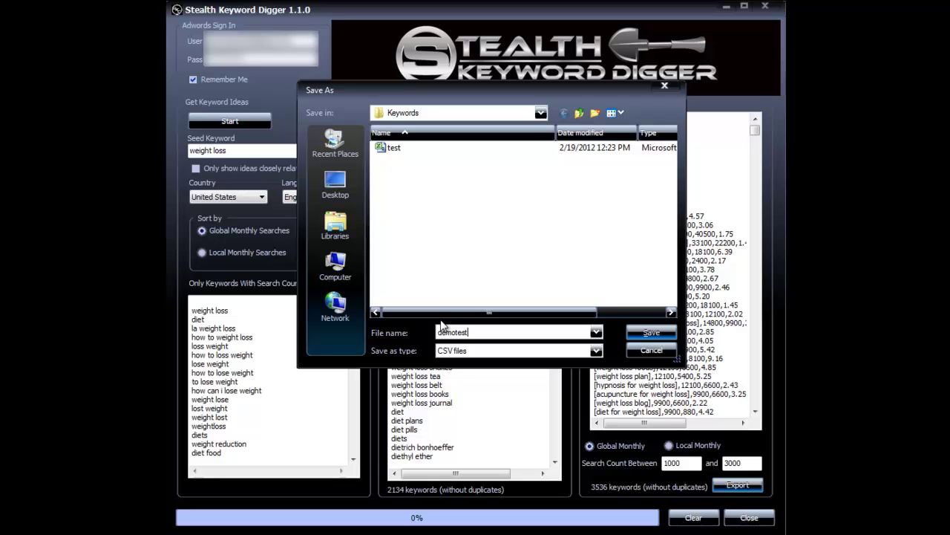
pyautogui.click(642, 333)
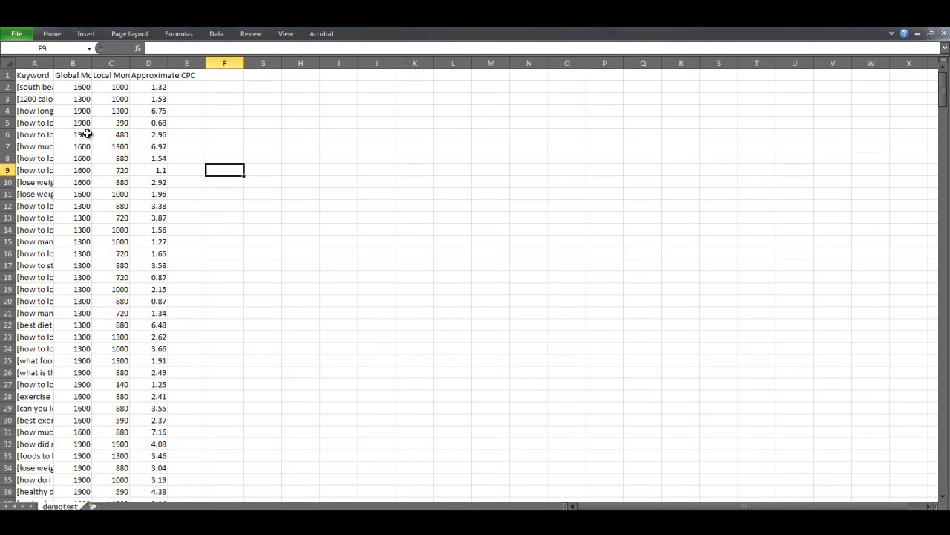
# In the demotest spreadsheet in Excel, fit columns A to D to the width of their contents
pyautogui.click(43, 89)
pyautogui.moveTo(55, 62); pyautogui.dragTo(55, 62)
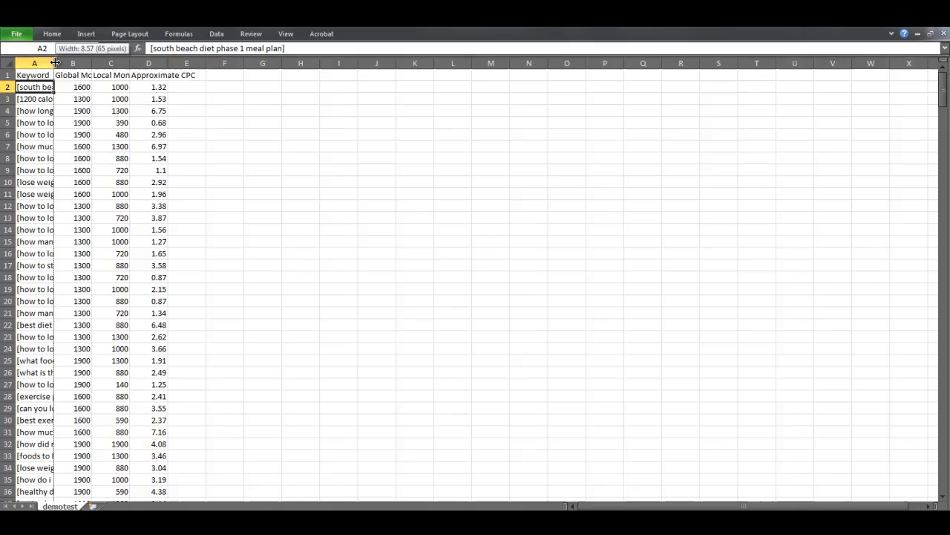
pyautogui.doubleClick(54, 63)
pyautogui.doubleClick(92, 62)
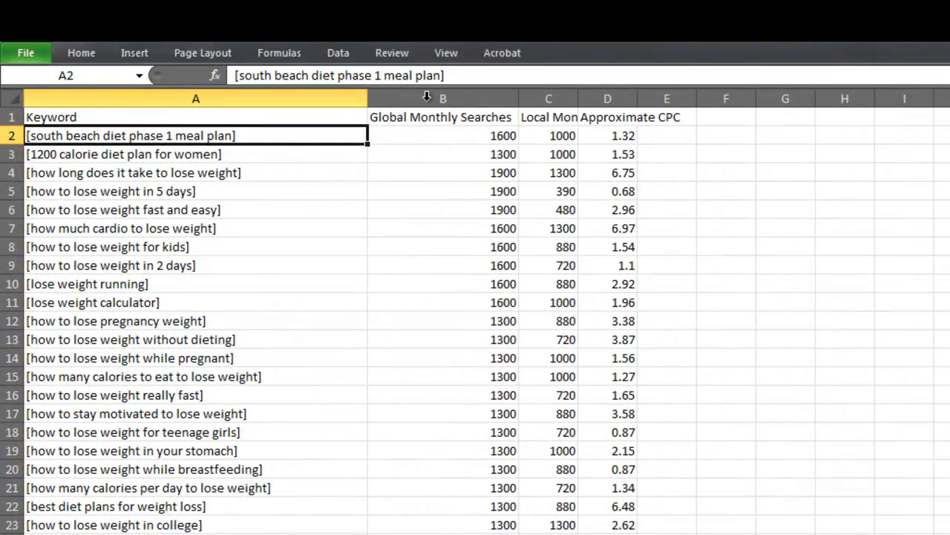
pyautogui.doubleClick(578, 97)
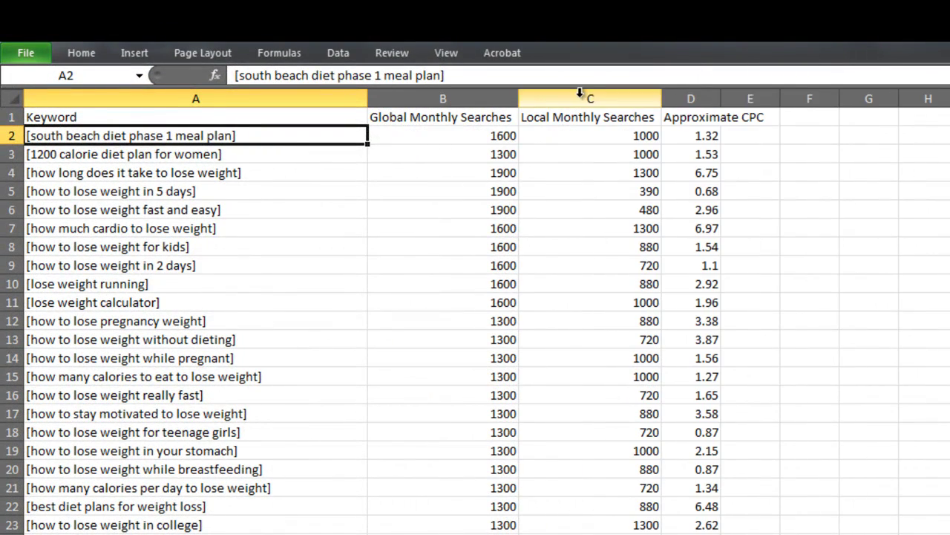
pyautogui.doubleClick(721, 97)
pyautogui.click(578, 277)
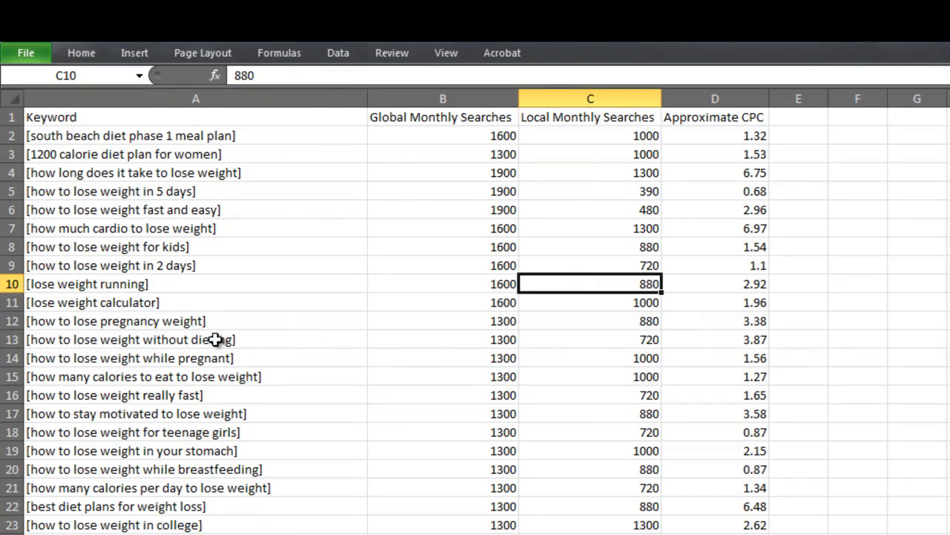
# Look through the exported keyword list down to its last row and return to the beginning
pyautogui.scroll(-20, 476, 319)
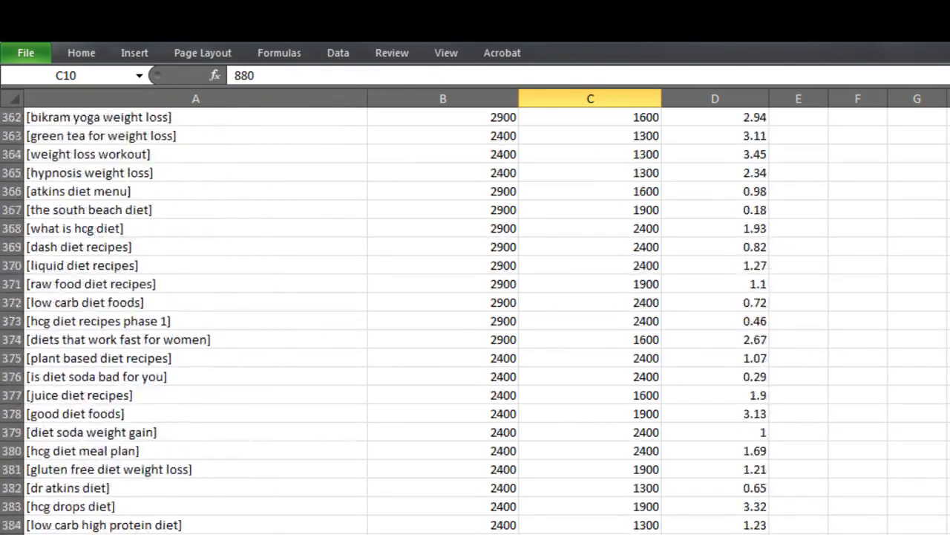
pyautogui.scroll(-15, 180, 456)
pyautogui.click(127, 488)
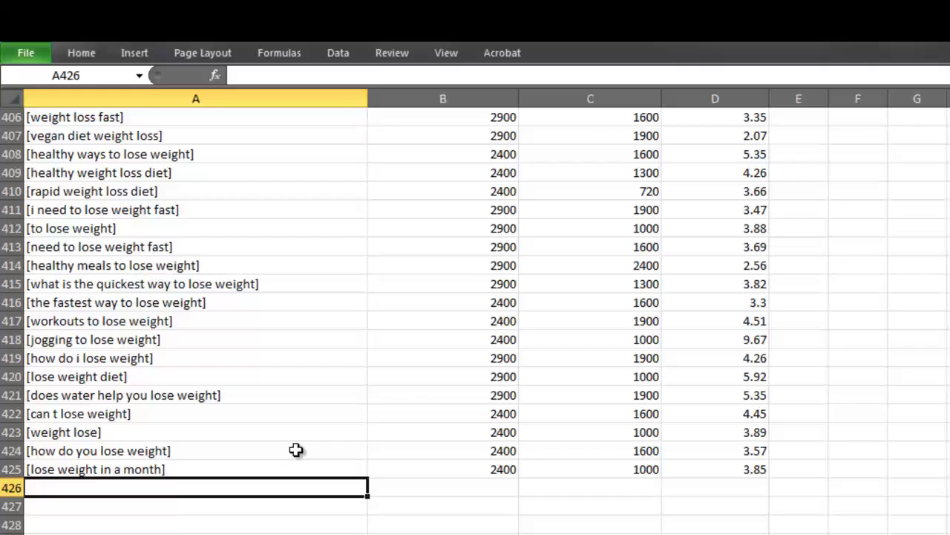
pyautogui.scroll(20, 475, 319)
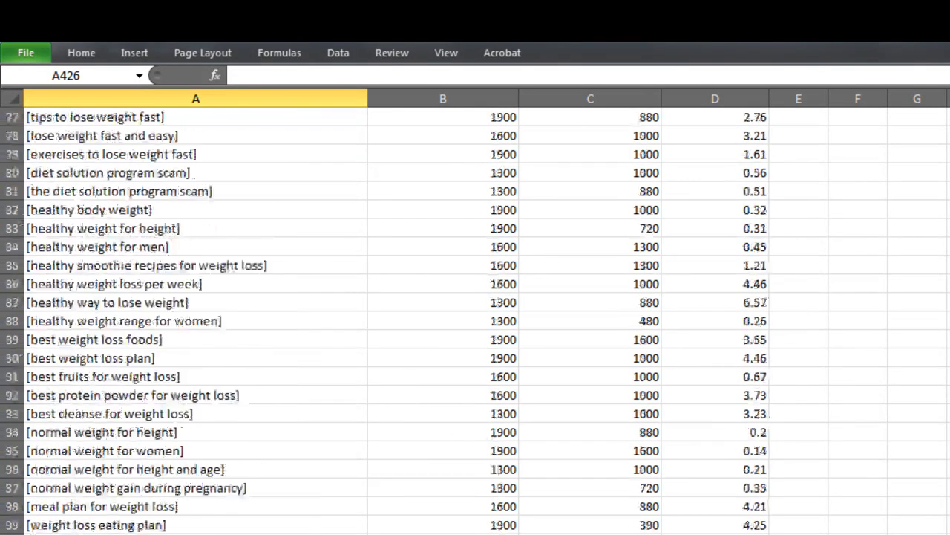
# Examine individual weight loss keywords in the list, comparing their monthly searches and approximate CPC
pyautogui.click(240, 206)
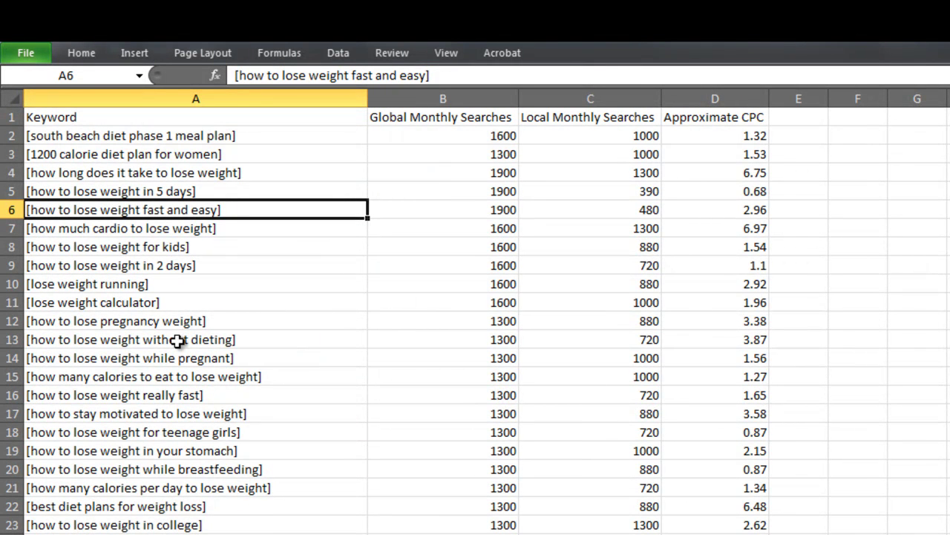
pyautogui.click(164, 470)
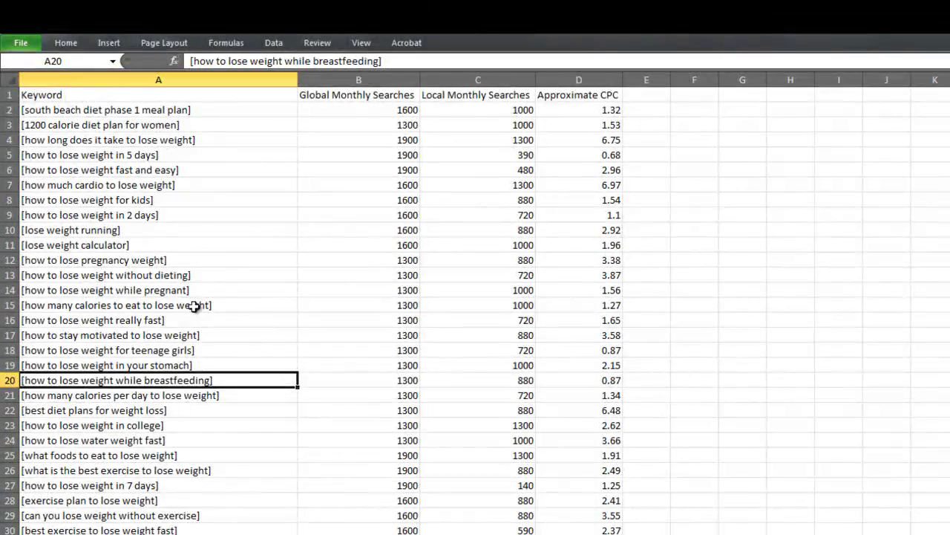
pyautogui.scroll(-1, 201, 468)
pyautogui.scroll(-3, 201, 467)
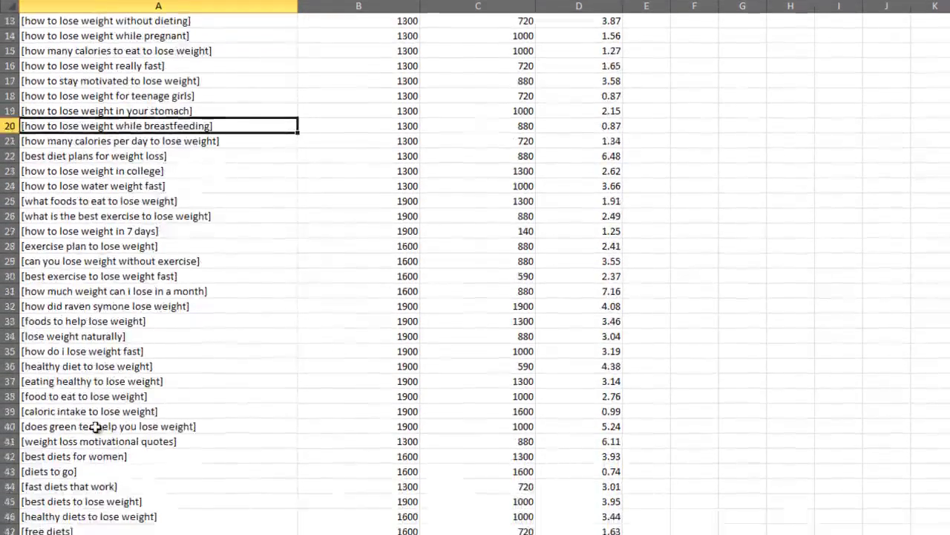
pyautogui.click(104, 500)
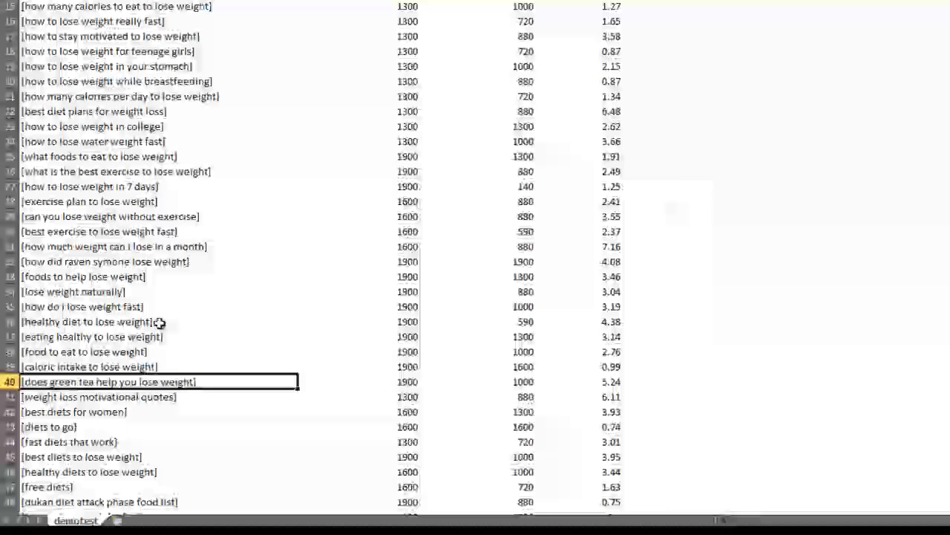
pyautogui.click(626, 381)
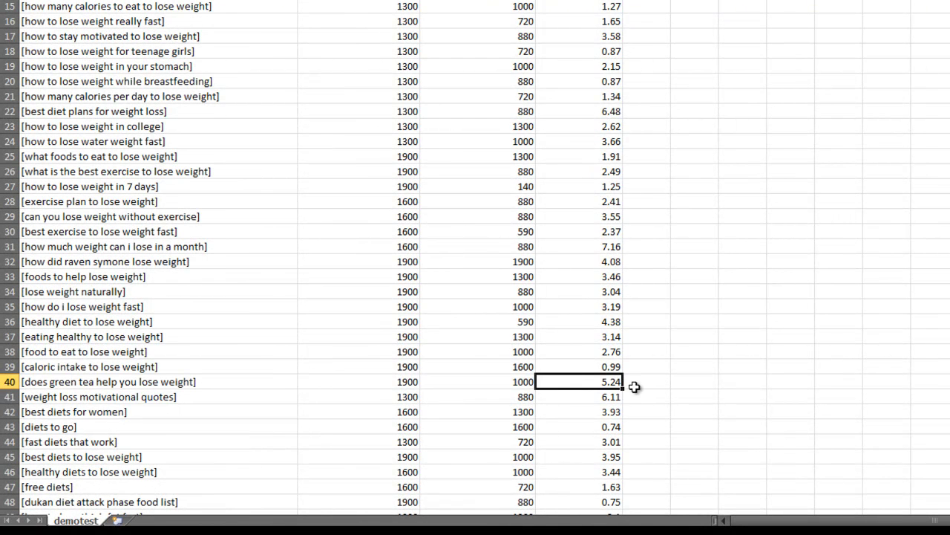
pyautogui.click(390, 383)
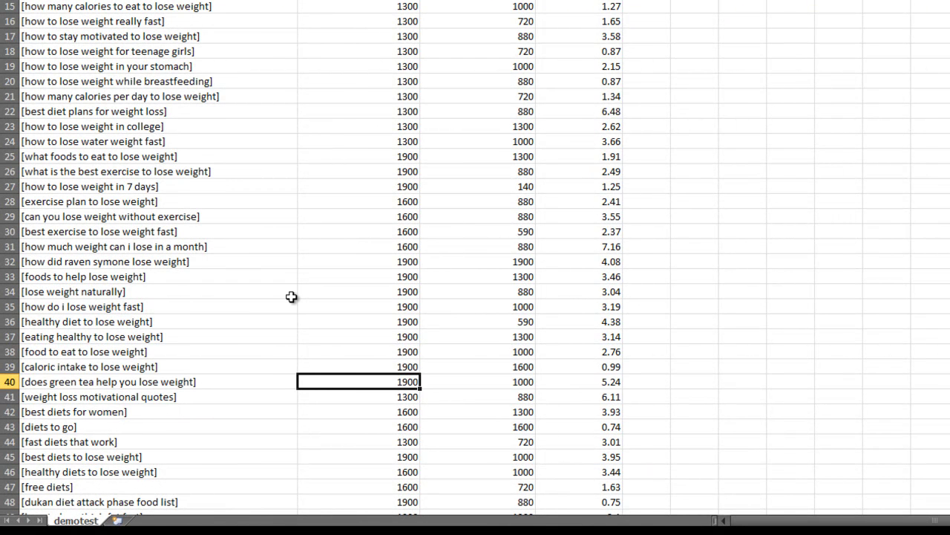
pyautogui.scroll(-6, 291, 296)
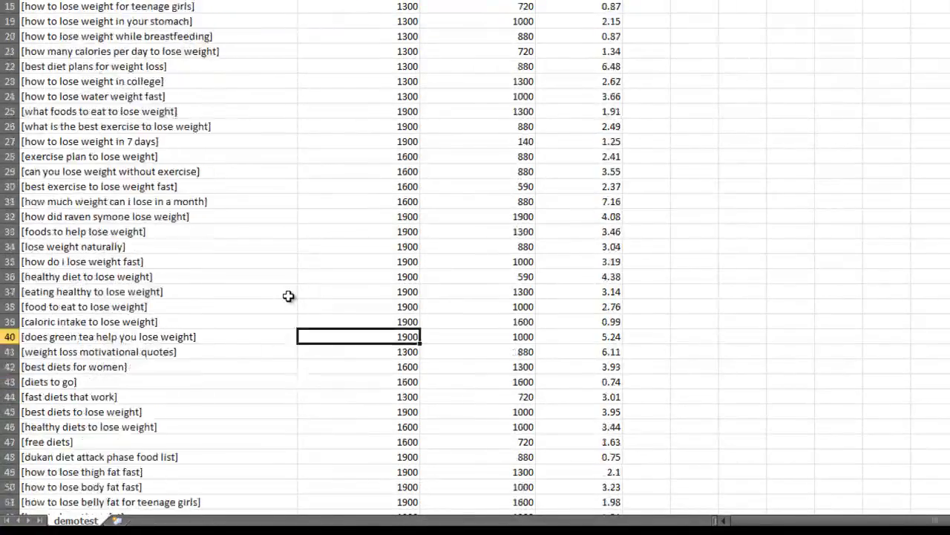
pyautogui.scroll(-5, 288, 297)
pyautogui.click(162, 367)
pyautogui.scroll(-4, 164, 362)
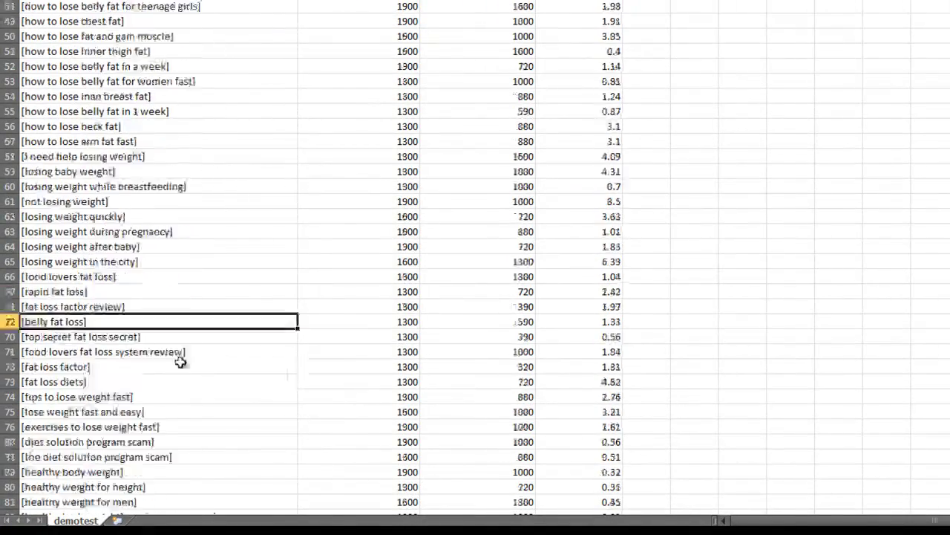
pyautogui.click(77, 382)
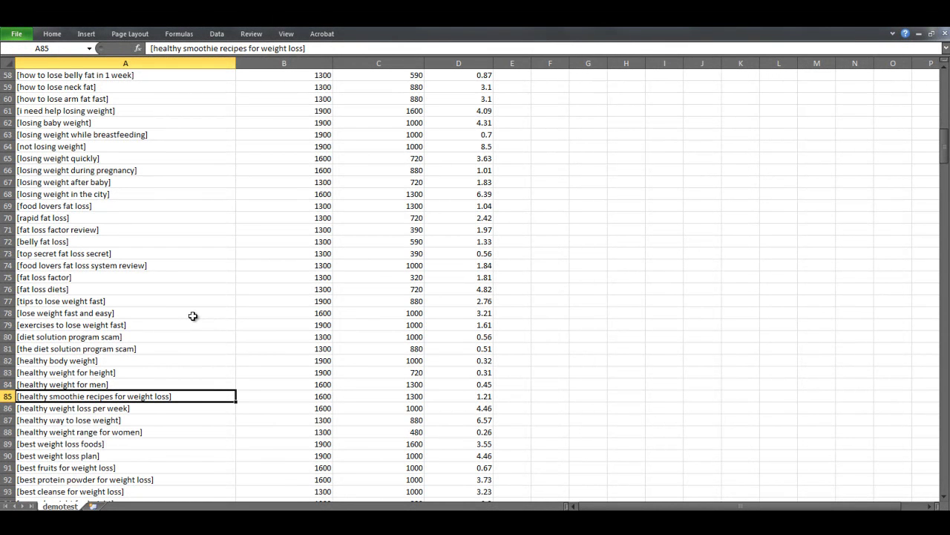
pyautogui.scroll(19, 192, 316)
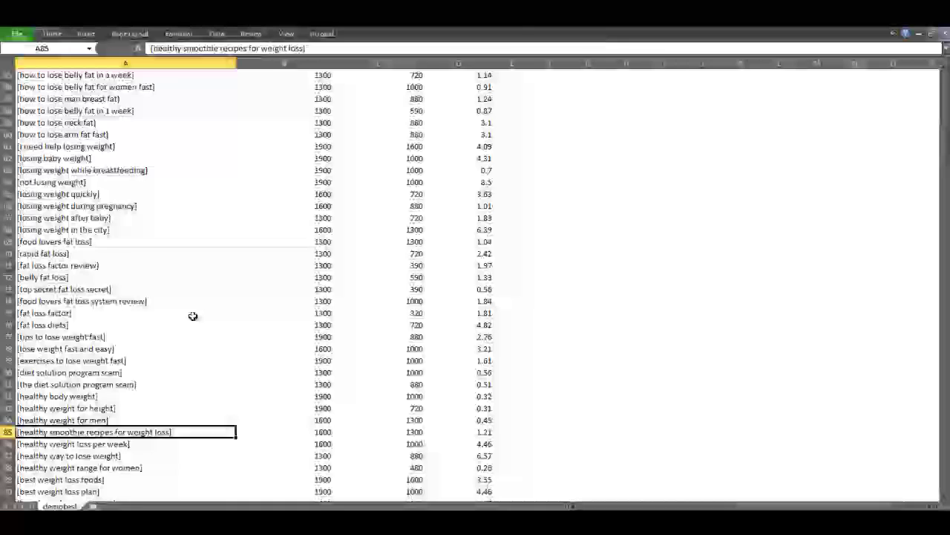
pyautogui.click(165, 196)
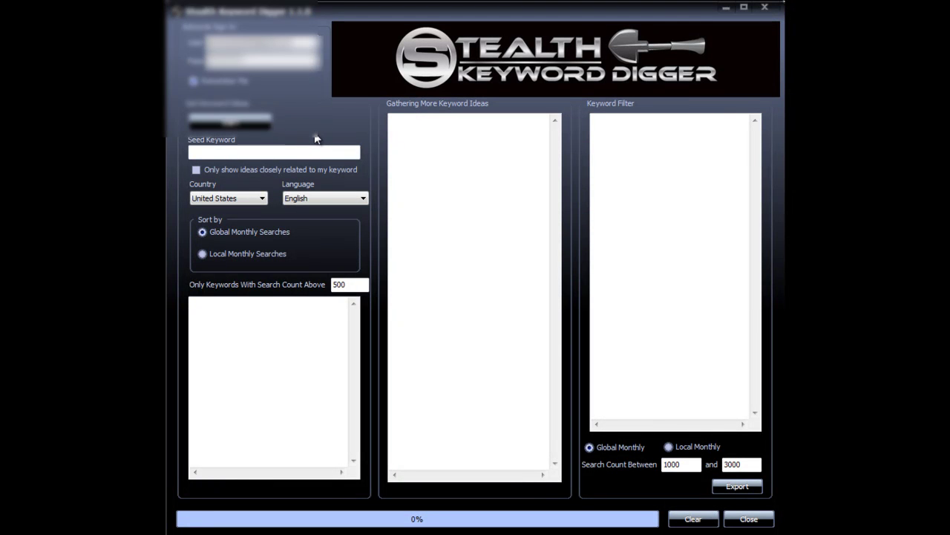
# In Stealth Keyword Digger, gather keyword ideas for the seed keyword "digital camera", showing only ideas closely related to it
pyautogui.click(249, 152)
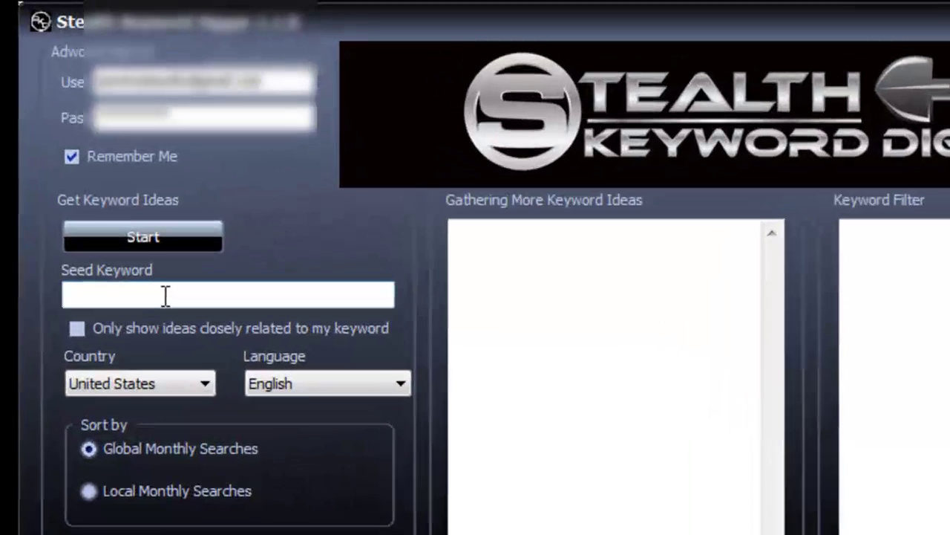
pyautogui.write('digital camera')
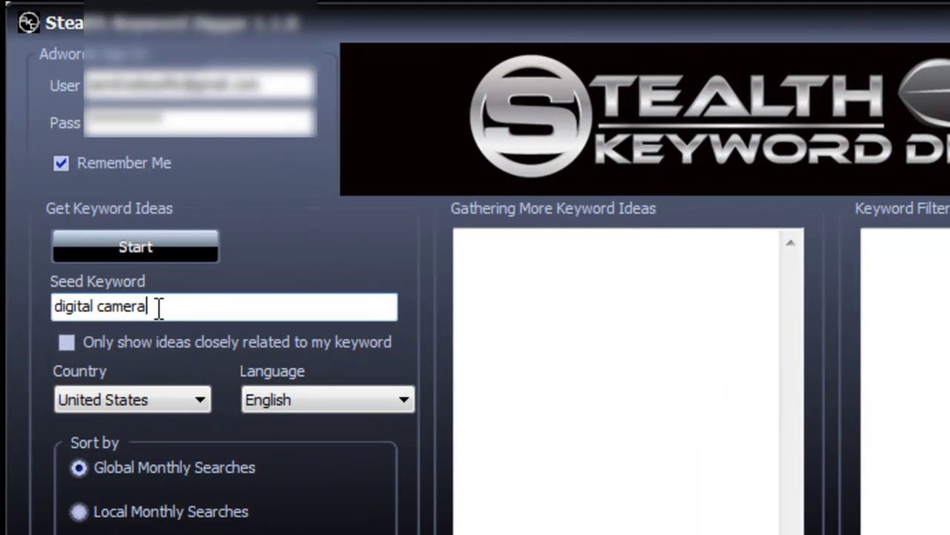
pyautogui.click(71, 342)
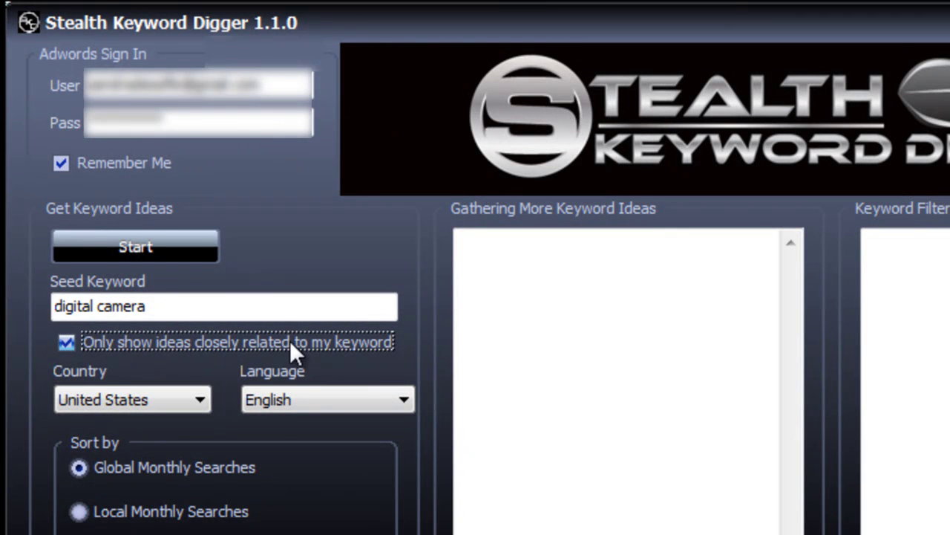
pyautogui.click(171, 241)
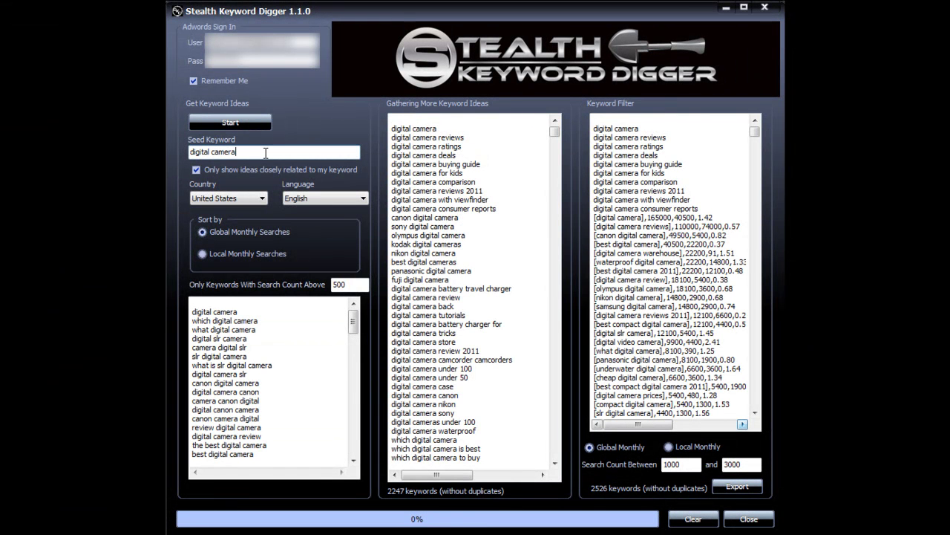
pyautogui.doubleClick(265, 152)
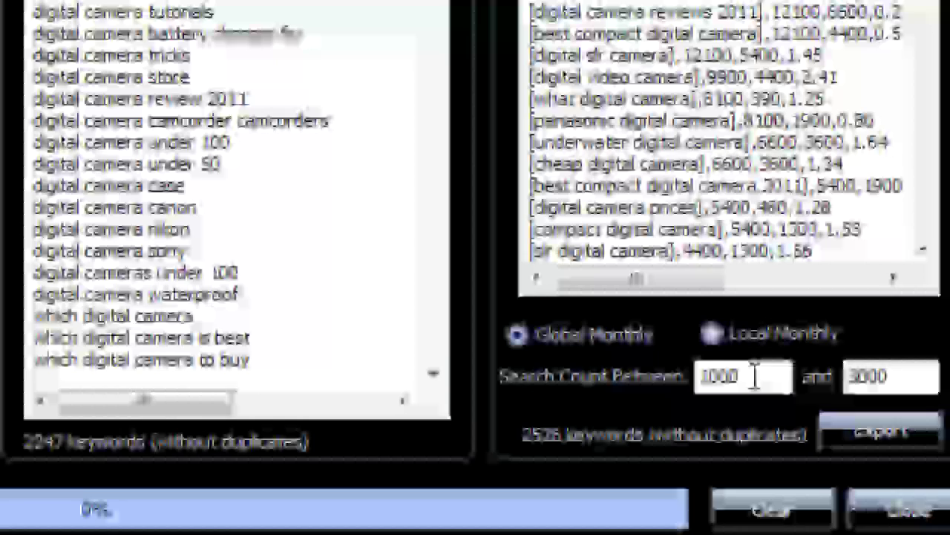
# Raise the upper search count limit to 5000 and export the filtered keywords to a CSV file named demo2
pyautogui.moveTo(750, 375); pyautogui.dragTo(709, 377)
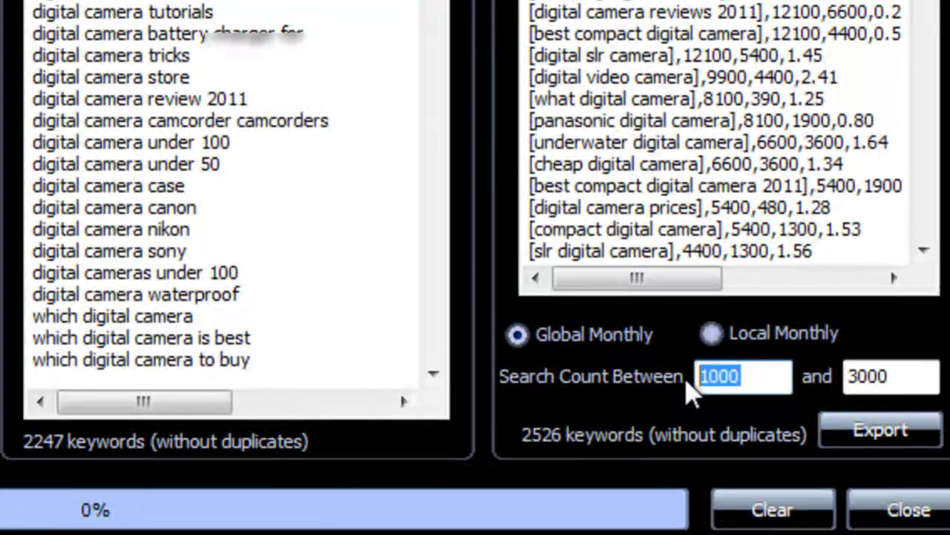
pyautogui.click(924, 377)
pyautogui.press('BackSpace')
pyautogui.press('BackSpace')
pyautogui.press('BackSpace')
pyautogui.press('BackSpace')
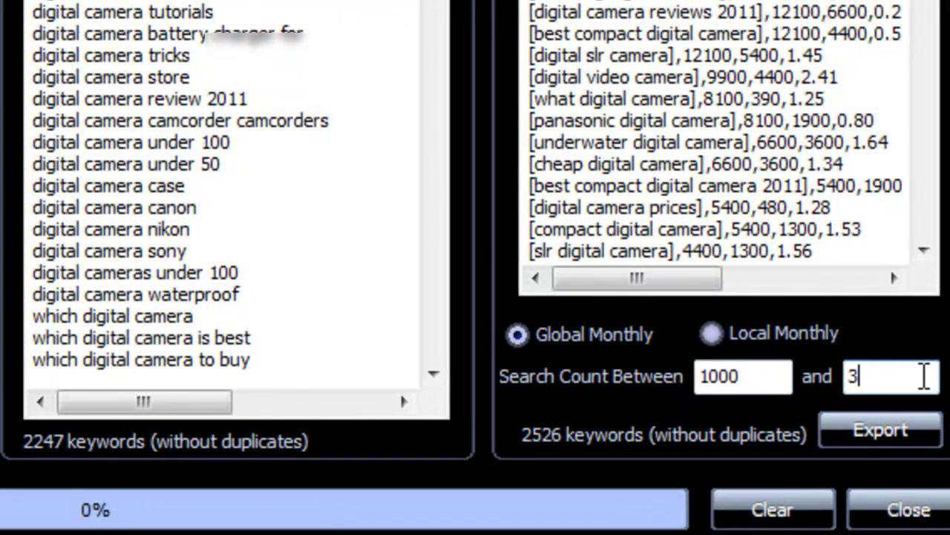
pyautogui.write('5000')
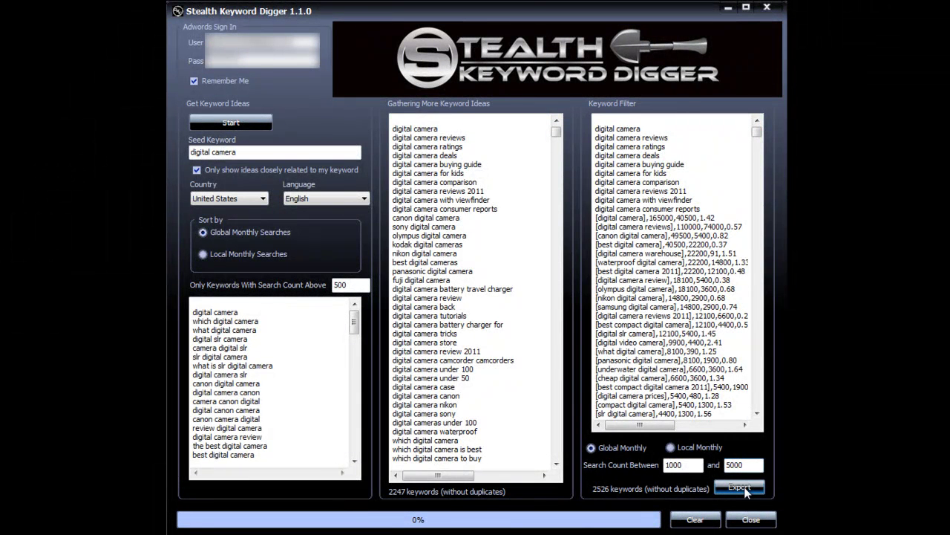
pyautogui.click(740, 487)
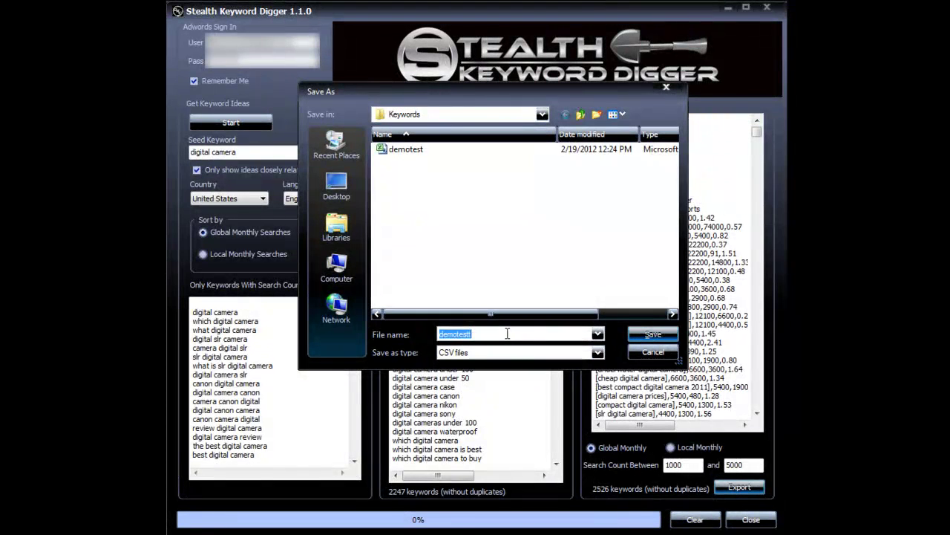
pyautogui.write('demo2')
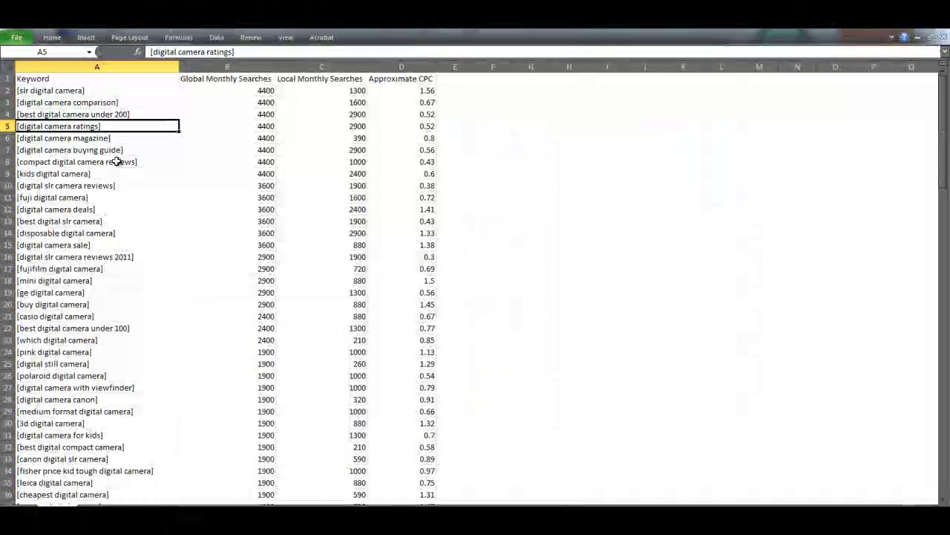
# In the exported digital camera spreadsheet in Excel, look through the keyword list down to its last row and return to the beginning
pyautogui.click(125, 168)
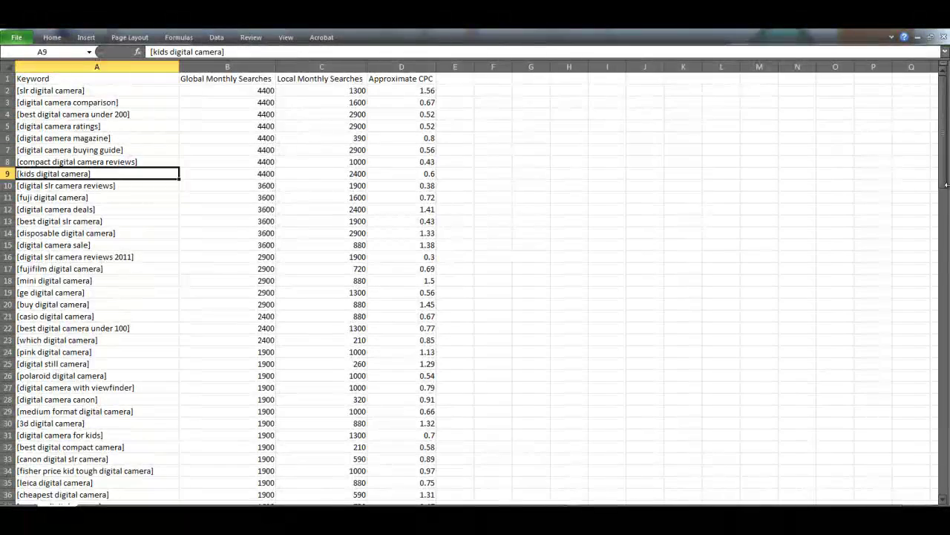
pyautogui.moveTo(945, 148); pyautogui.dragTo(522, 416)
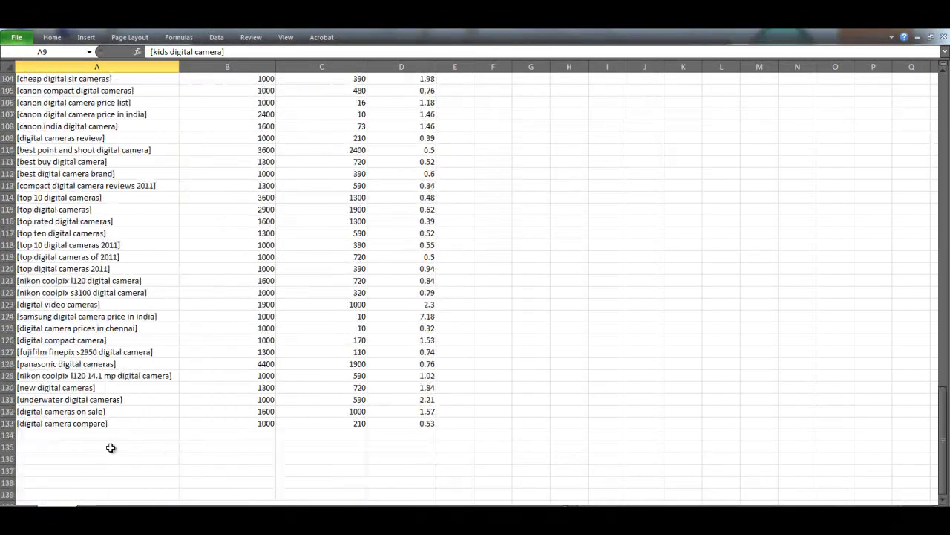
pyautogui.click(28, 495)
pyautogui.press('pageup')
pyautogui.press('pageup')
pyautogui.press('pageup')
pyautogui.press('pageup')
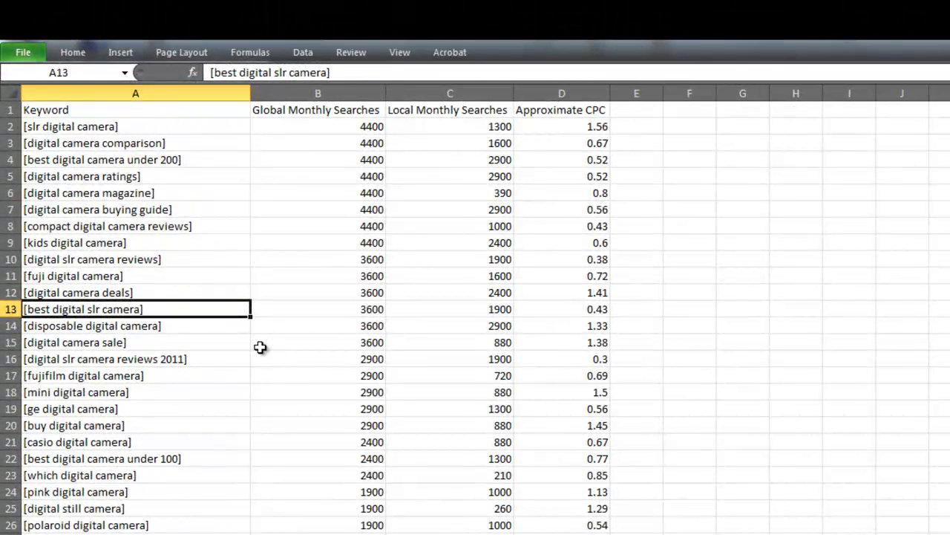
# Examine individual digital camera keywords and their global monthly searches, including "best digital camera under 200" and "digital slr camera reviews 2011"
pyautogui.click(192, 141)
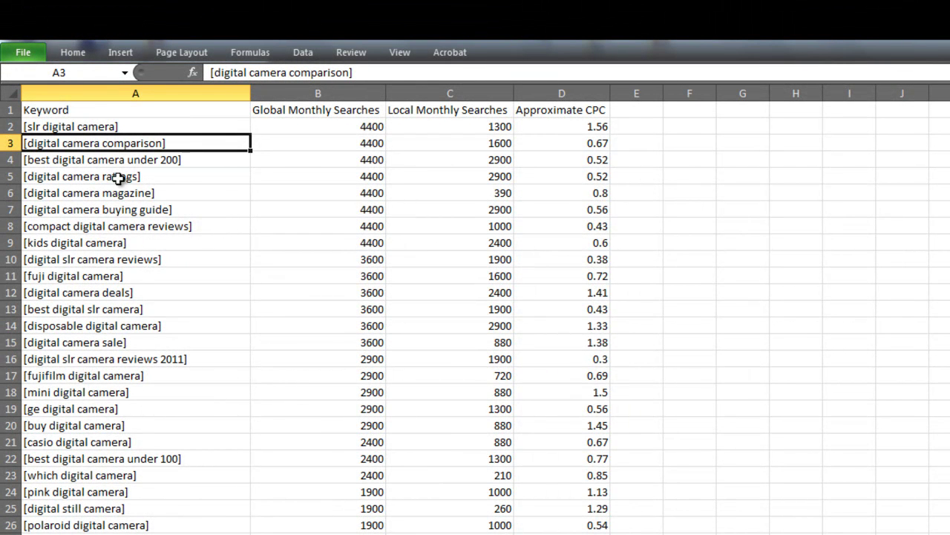
pyautogui.click(90, 162)
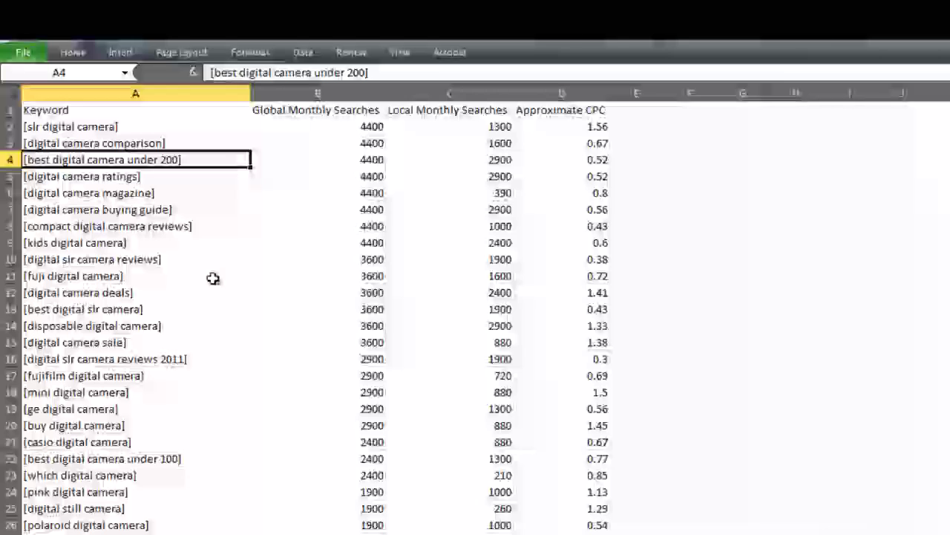
pyautogui.click(348, 158)
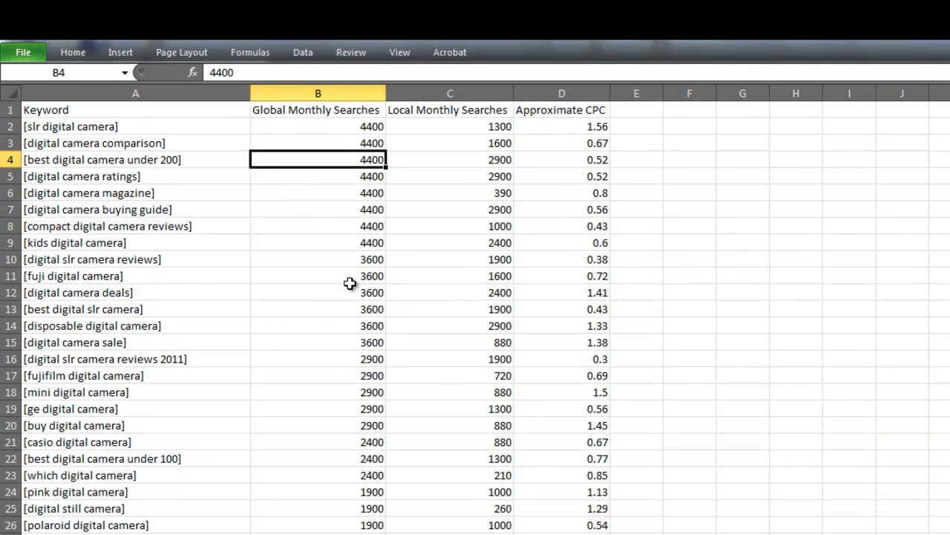
pyautogui.press('Left')
pyautogui.press('Down')
pyautogui.press('Down')
pyautogui.press('Down')
pyautogui.press('Down')
pyautogui.press('Down')
pyautogui.press('Down')
pyautogui.press('Down')
pyautogui.press('Down')
pyautogui.press('Down')
pyautogui.press('Down')
pyautogui.press('Down')
pyautogui.press('Down')
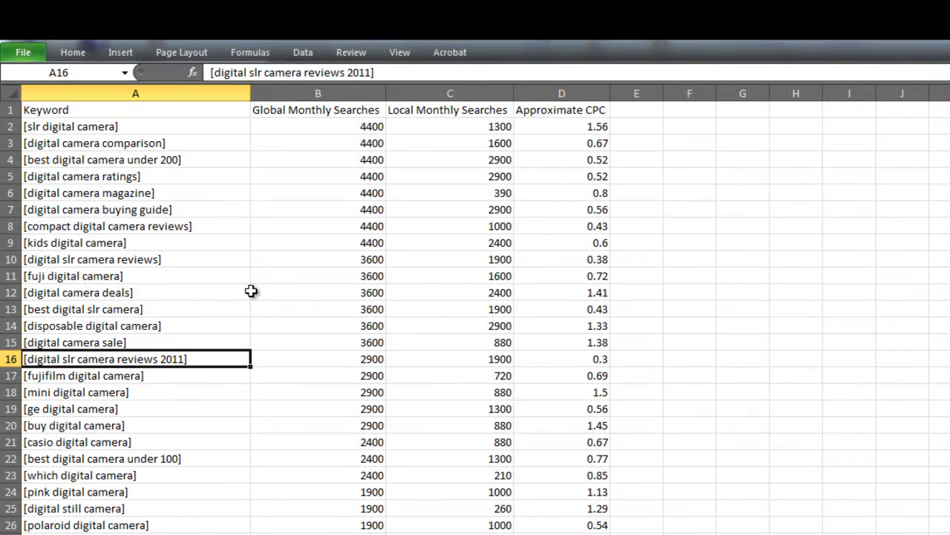
pyautogui.click(367, 363)
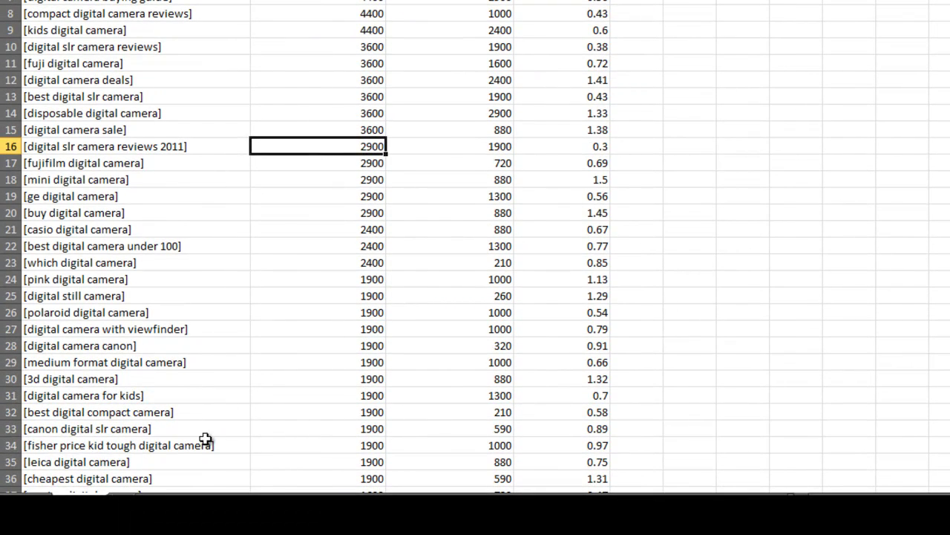
pyautogui.click(205, 445)
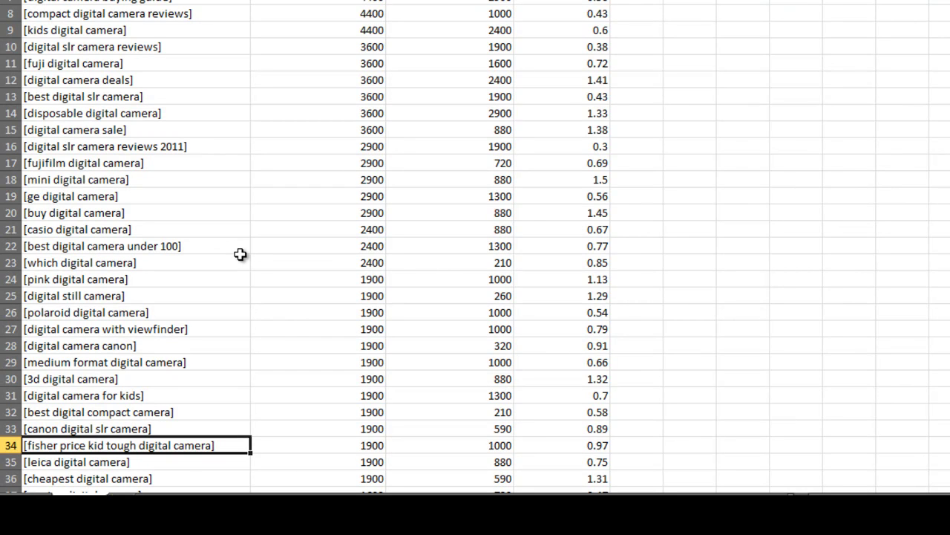
pyautogui.click(252, 195)
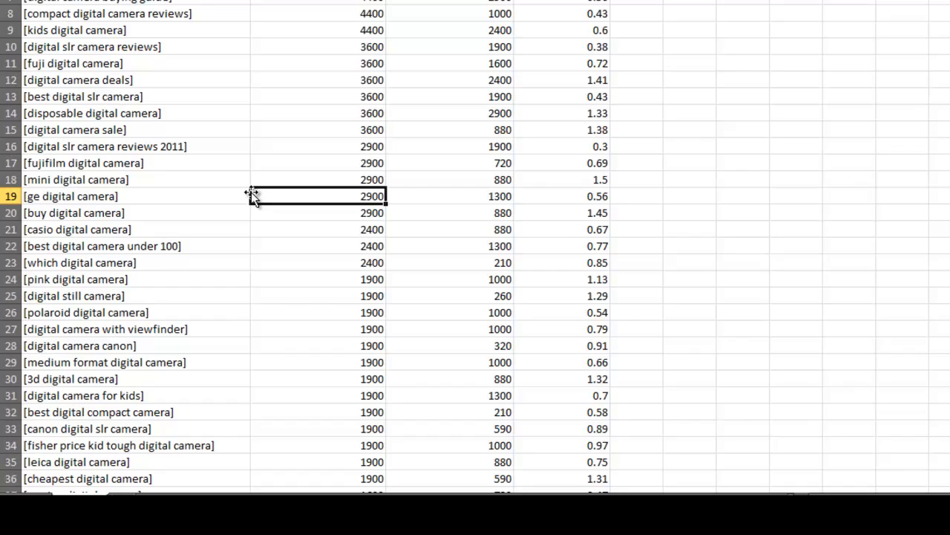